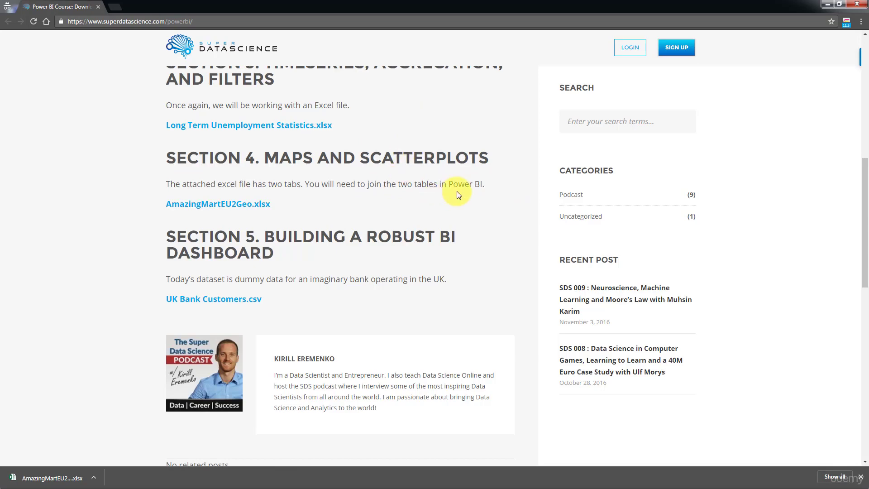
# Step: Switch from the browser to AmazingMartEU2Geo.xlsx and examine the ListOfOrders columns from Order ID through the shipping fields to lon and lat
pyautogui.click(828, 5)
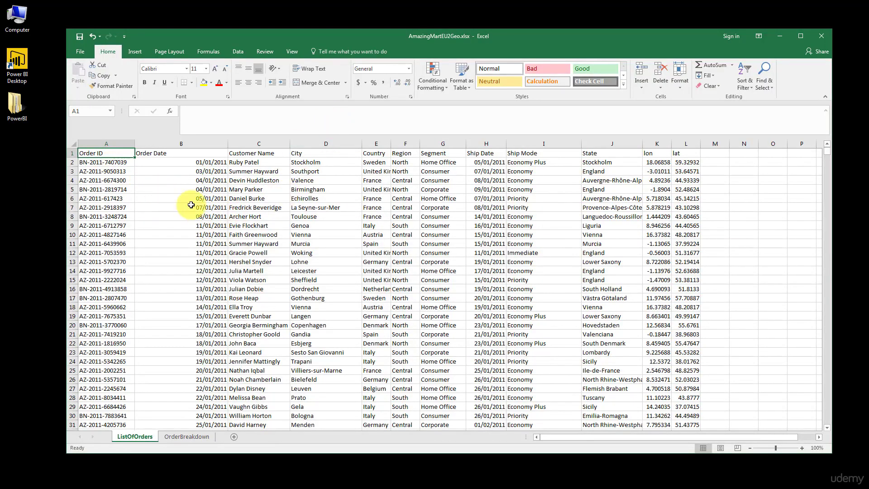
pyautogui.moveTo(104, 172); pyautogui.dragTo(104, 343)
pyautogui.moveTo(172, 180); pyautogui.dragTo(204, 389)
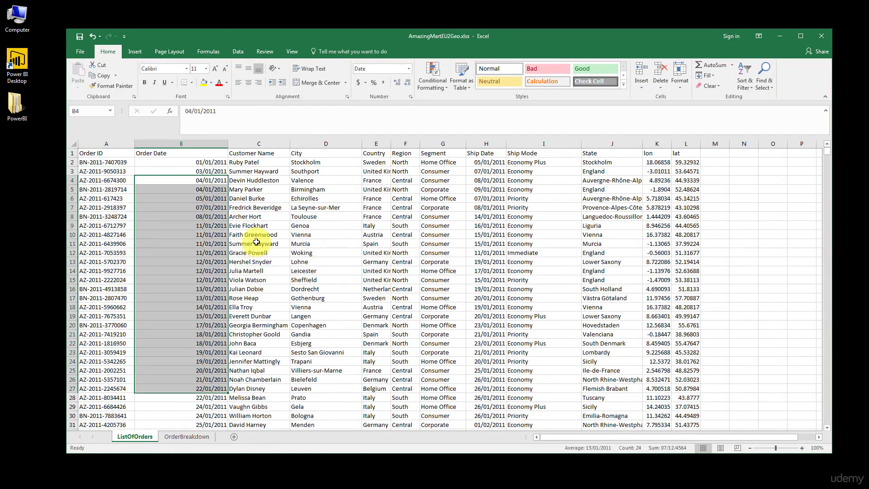
pyautogui.moveTo(253, 171); pyautogui.dragTo(260, 352)
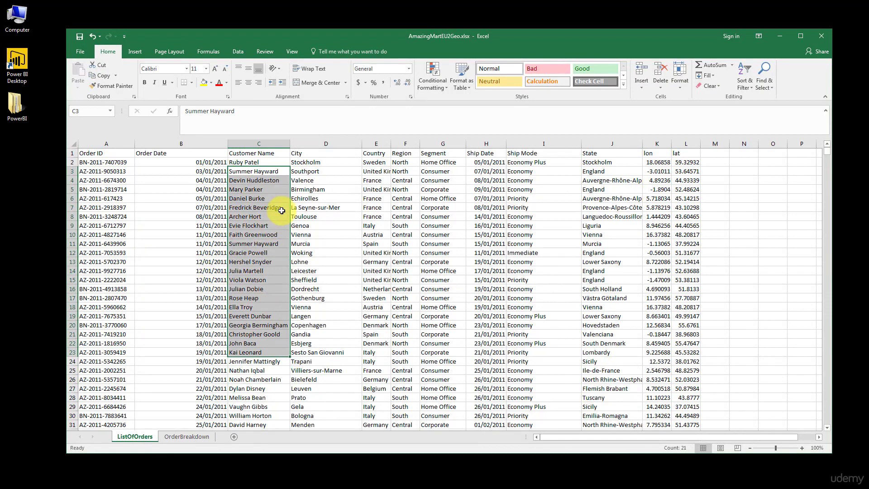
pyautogui.moveTo(347, 217); pyautogui.dragTo(430, 309)
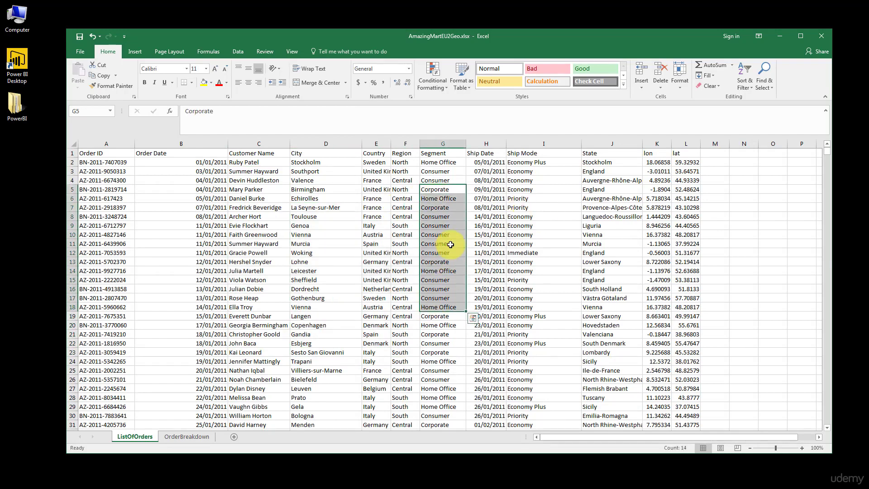
pyautogui.moveTo(441, 380); pyautogui.dragTo(438, 216)
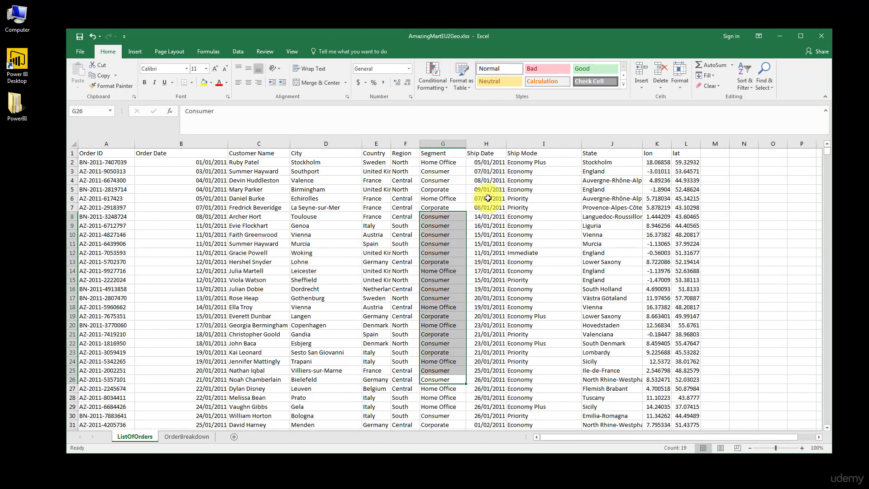
pyautogui.moveTo(488, 197); pyautogui.dragTo(501, 301)
pyautogui.moveTo(540, 217); pyautogui.dragTo(541, 298)
pyautogui.moveTo(593, 189); pyautogui.dragTo(592, 354)
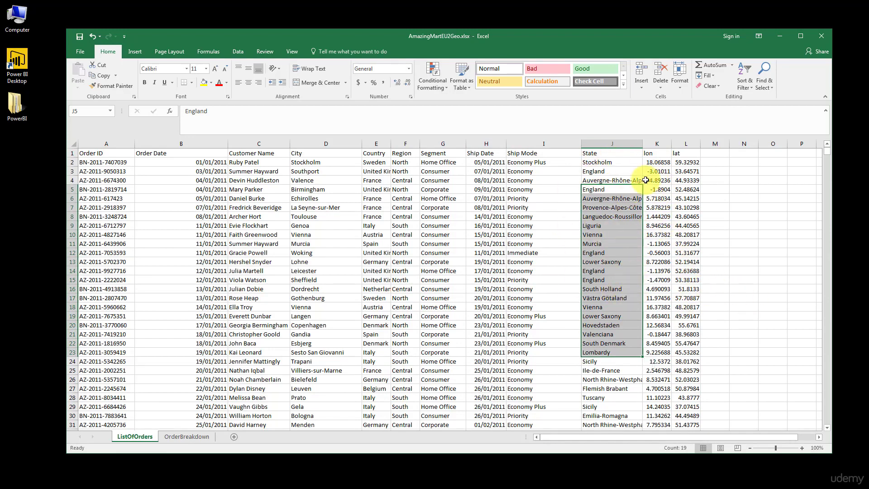
pyautogui.moveTo(663, 163); pyautogui.dragTo(690, 317)
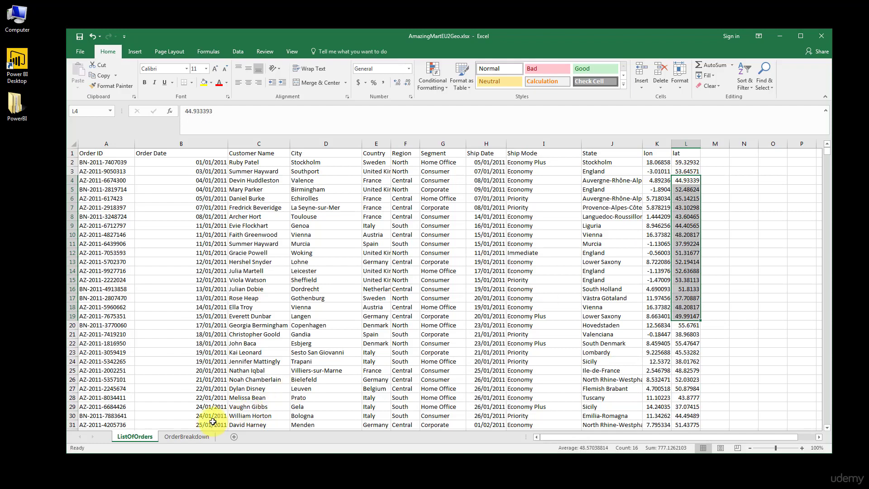
# Step: Compare the Order ID columns of ListOfOrders and OrderBreakdown, and examine the repeated order in OrderBreakdown rows 5 and 6 across all columns
pyautogui.click(187, 437)
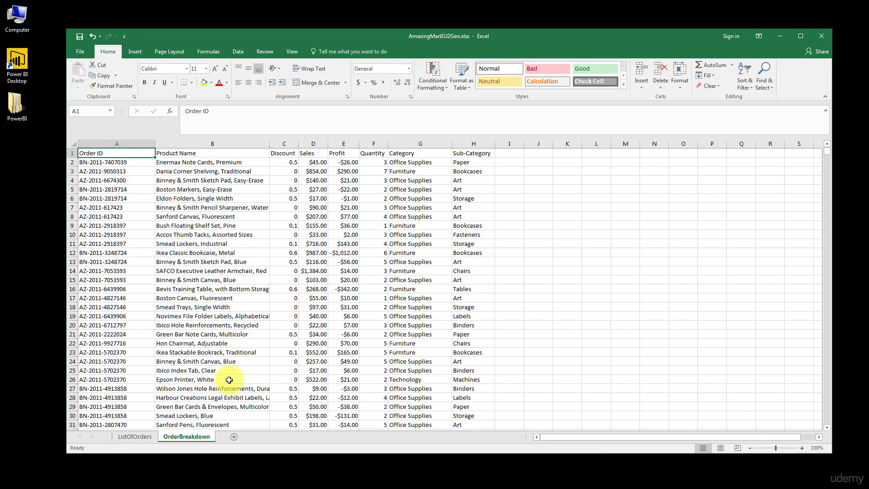
pyautogui.click(136, 438)
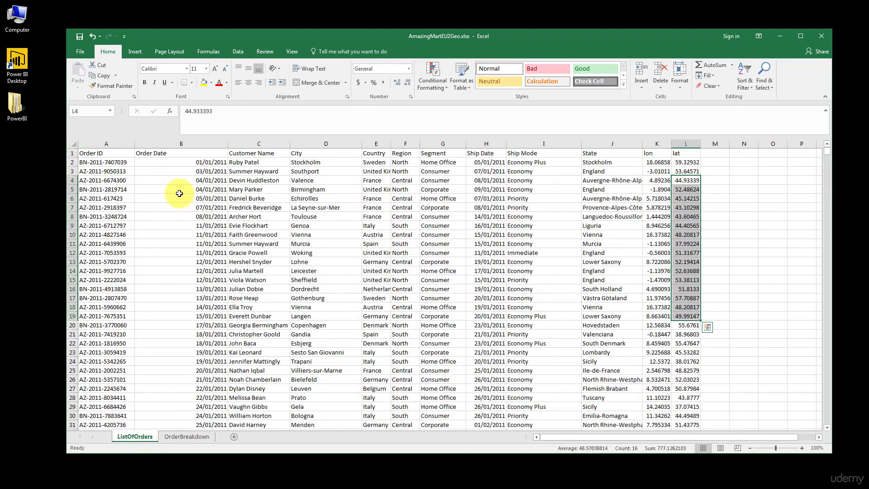
pyautogui.click(123, 164)
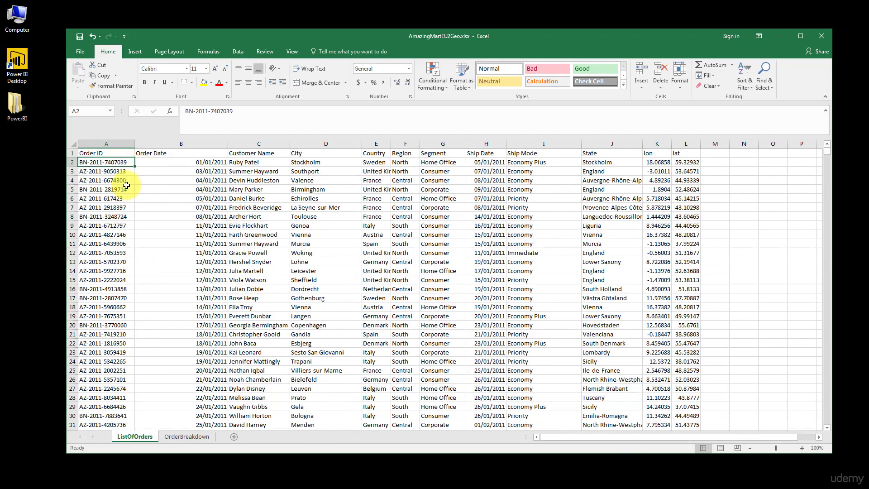
pyautogui.click(186, 436)
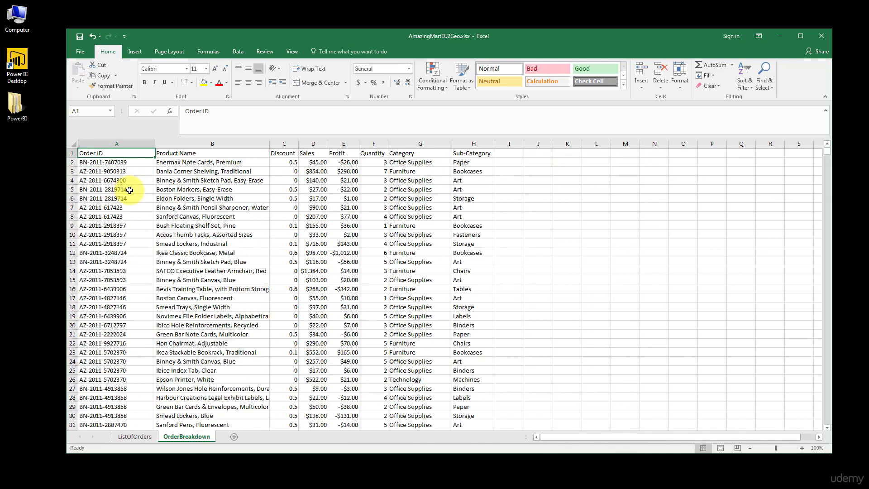
pyautogui.moveTo(130, 191); pyautogui.dragTo(149, 199)
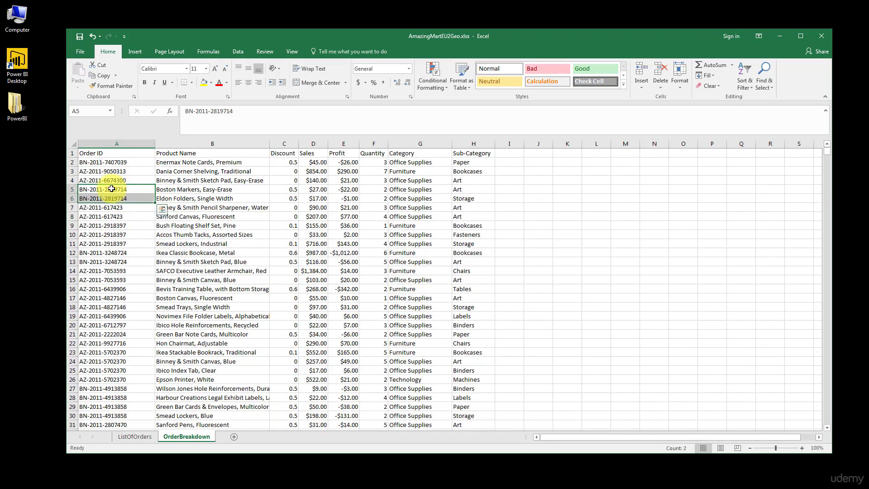
pyautogui.click(134, 192)
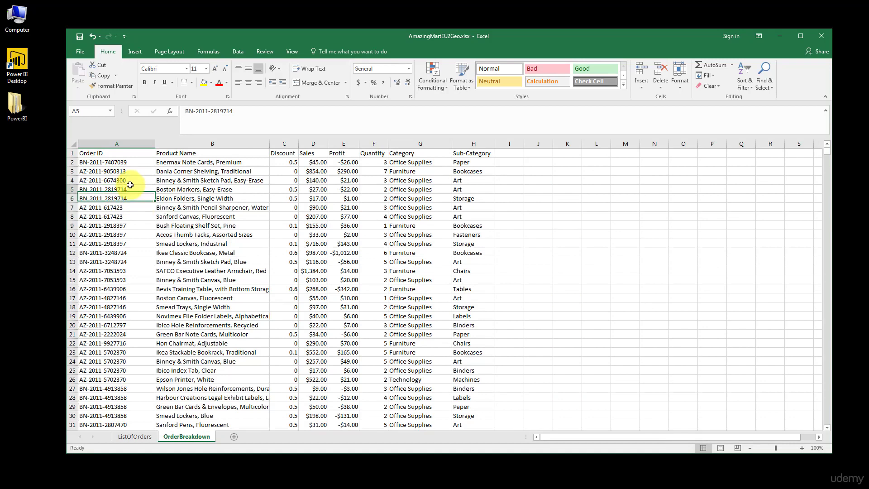
pyautogui.moveTo(131, 191); pyautogui.dragTo(451, 196)
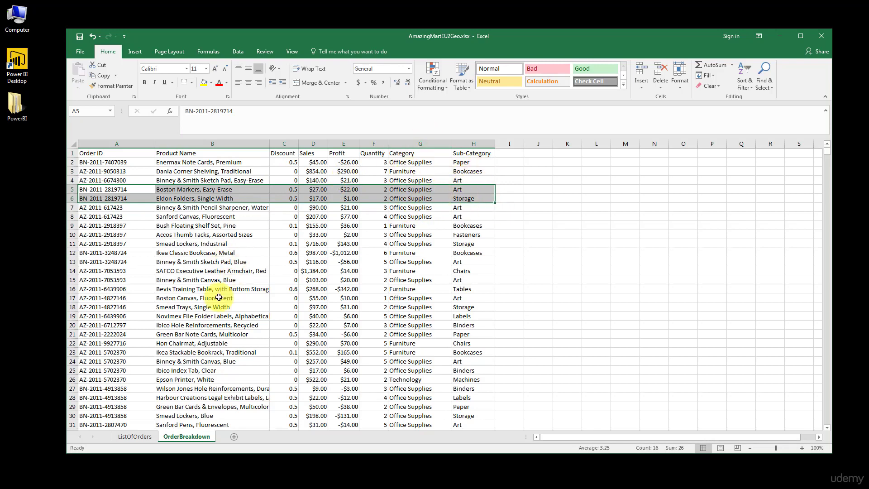
# Step: Compare the order-level fields in ListOfOrders with the product-level fields in OrderBreakdown
pyautogui.click(129, 436)
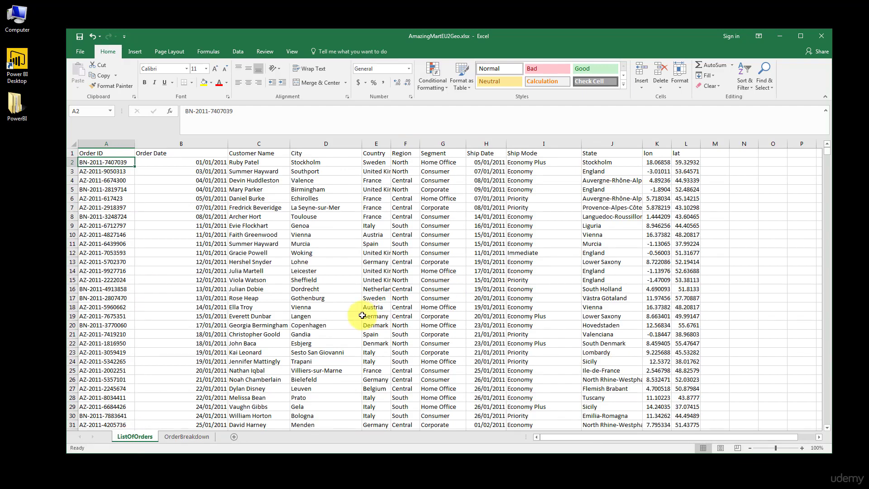
pyautogui.click(177, 436)
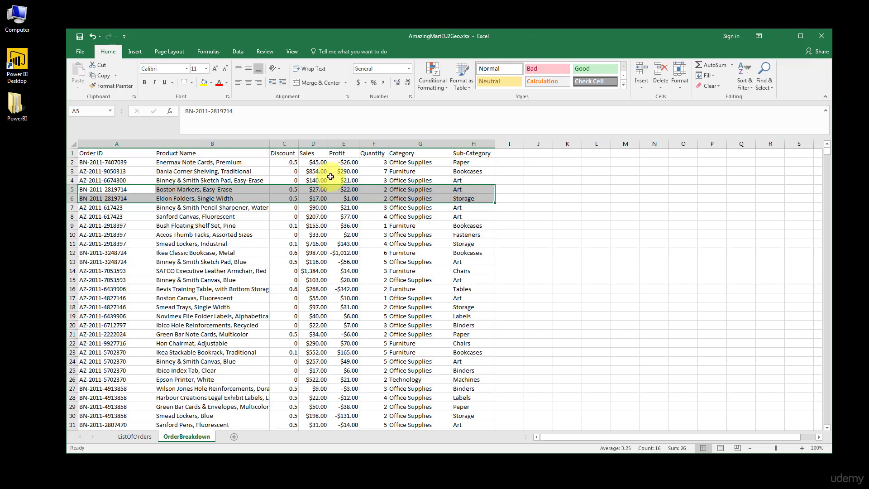
pyautogui.click(148, 436)
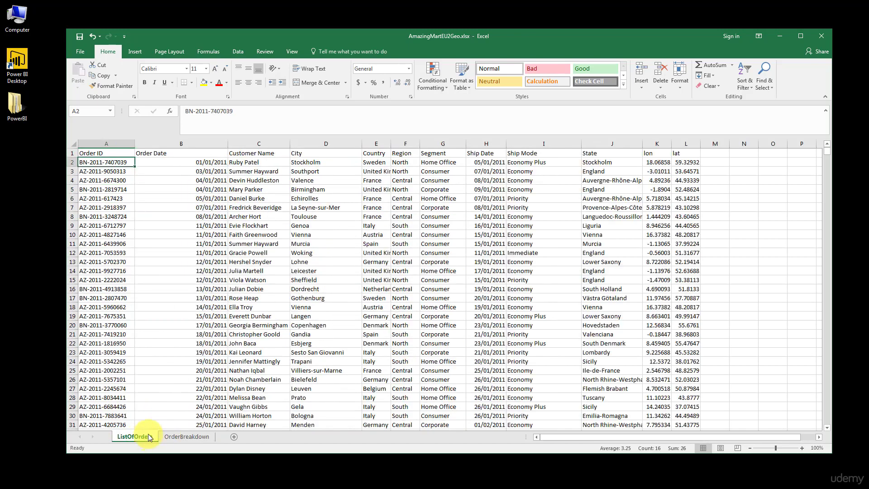
pyautogui.click(181, 442)
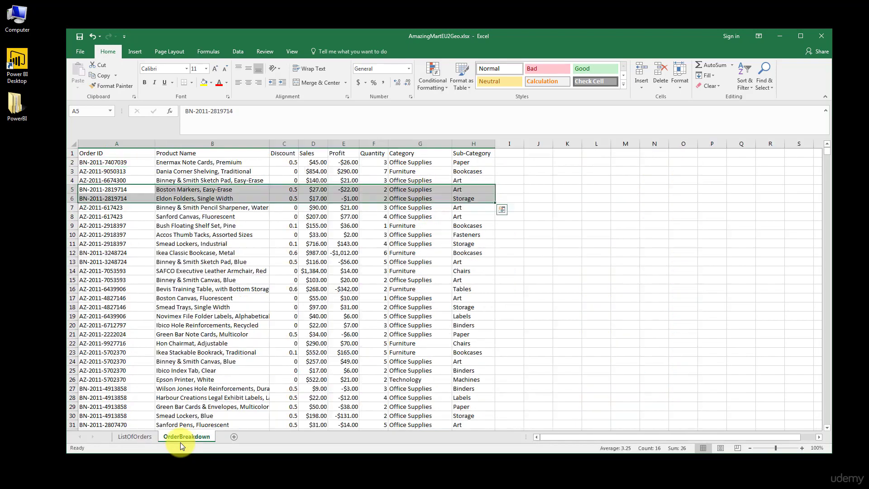
pyautogui.click(165, 306)
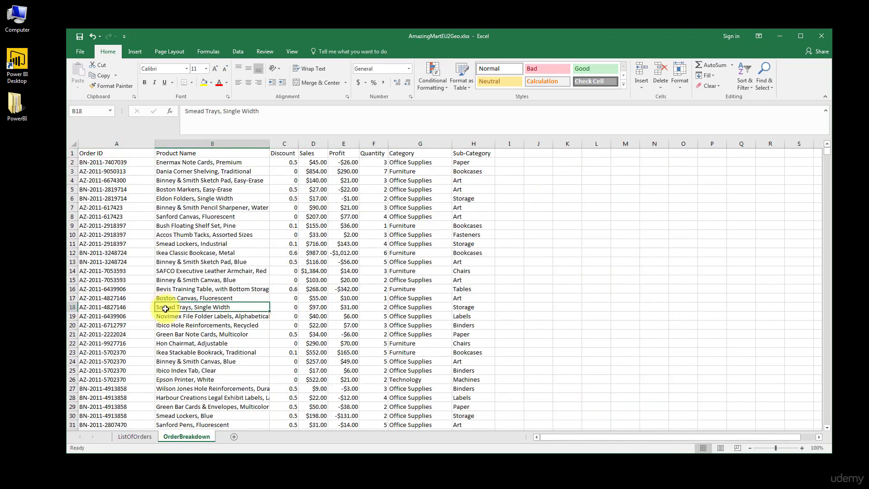
# Step: Check the last data row of the Order ID column in ListOfOrders and OrderBreakdown, then return both sheets to their header row
pyautogui.click(140, 437)
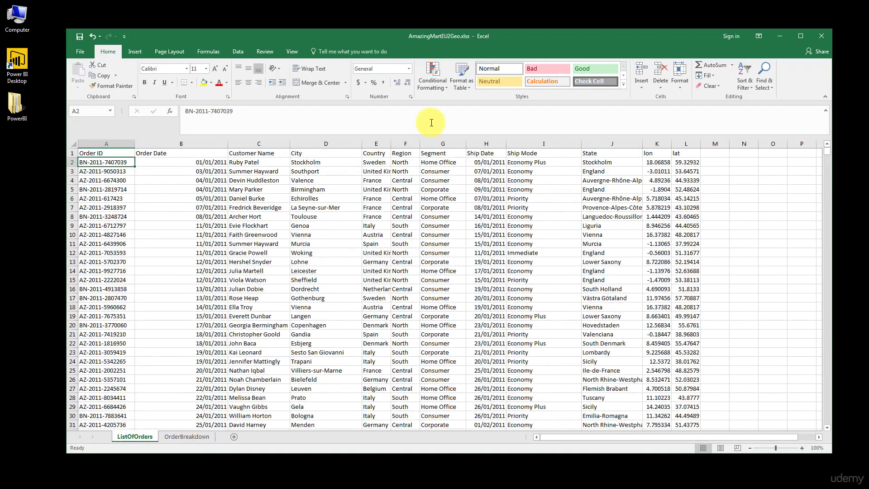
pyautogui.hotkey('ctrl', 'Down')
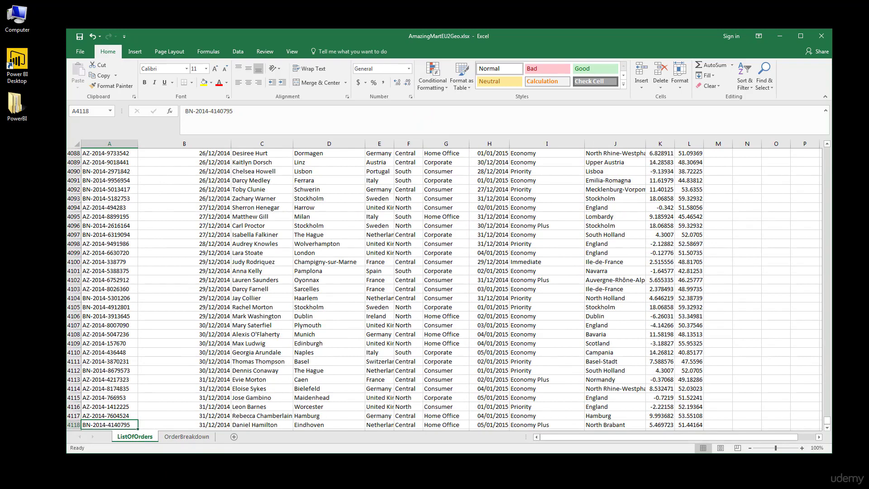
pyautogui.click(182, 435)
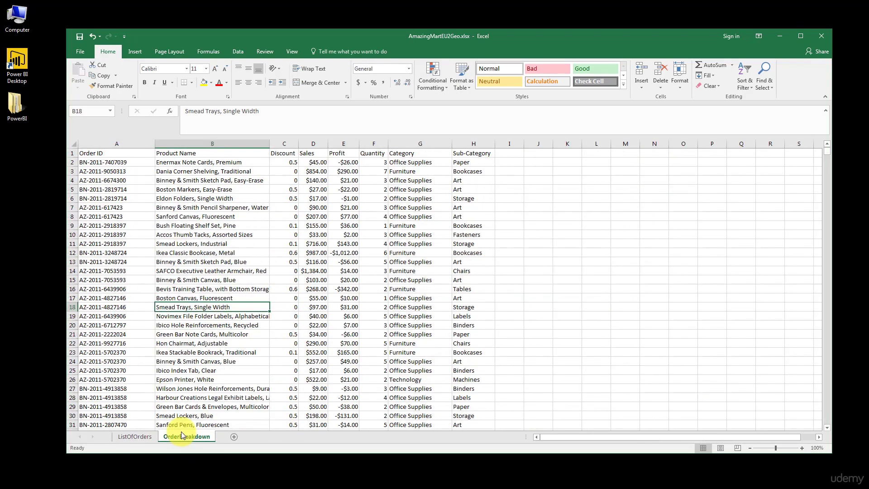
pyautogui.press('Left')
pyautogui.hotkey('ctrl', 'Down')
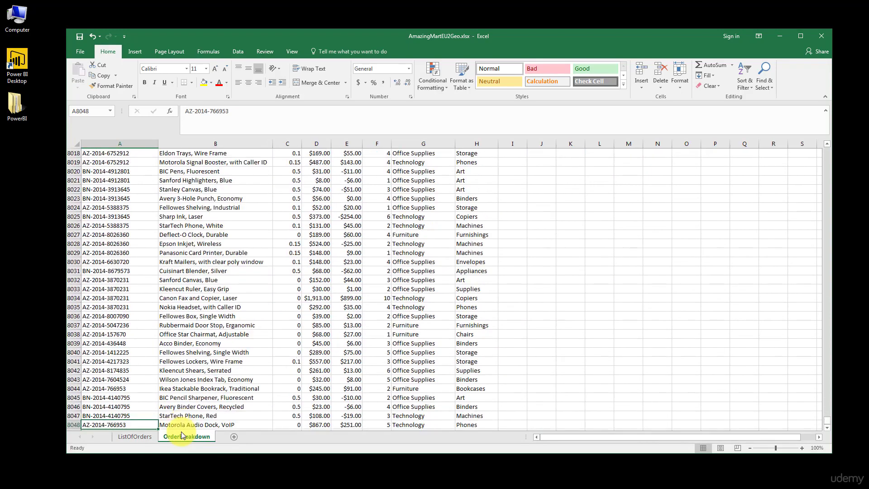
pyautogui.hotkey('ctrl', 'Up')
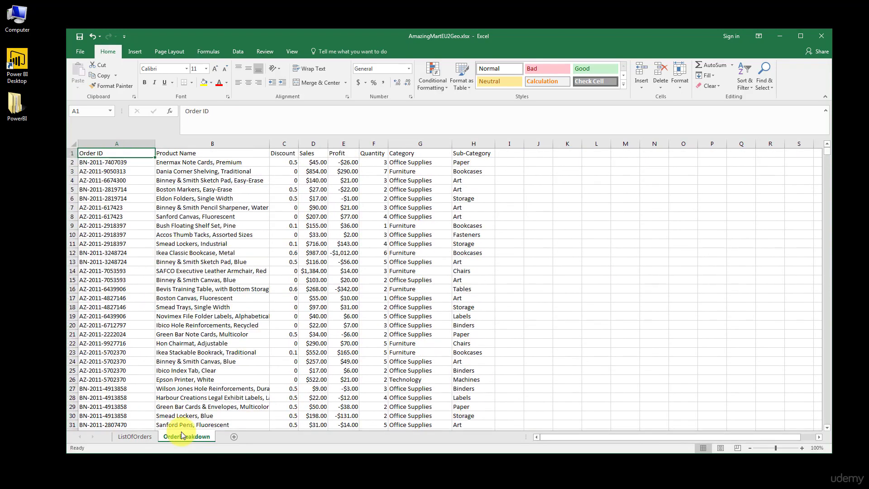
pyautogui.hotkey('ctrl', 'pageup')
pyautogui.hotkey('ctrl', 'Up')
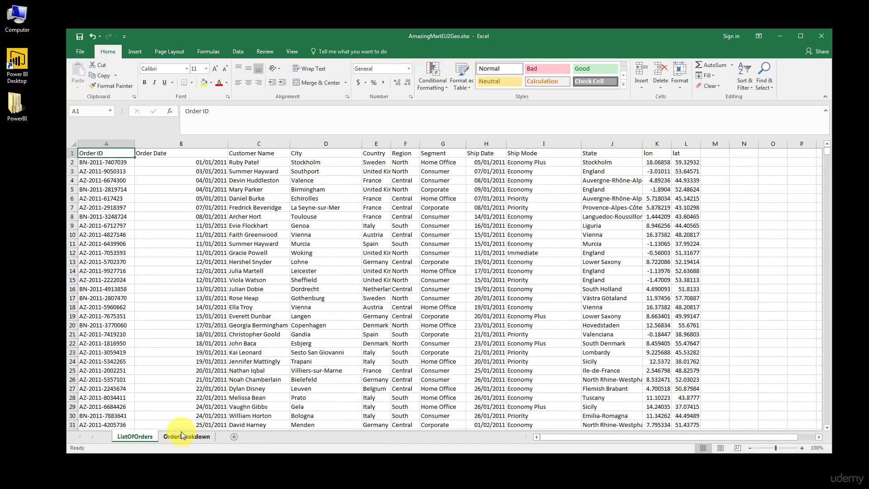
# Step: Close the Excel workbook, switch to Power BI Desktop and connect to the Excel file AmazingMartEU2Geo.xlsx in the Section 4 folder
pyautogui.click(827, 37)
pyautogui.click(432, 270)
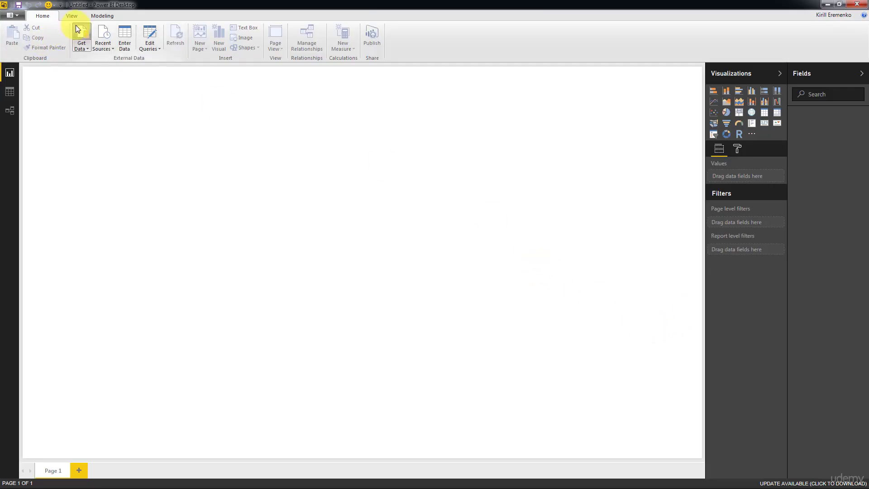
pyautogui.click(78, 31)
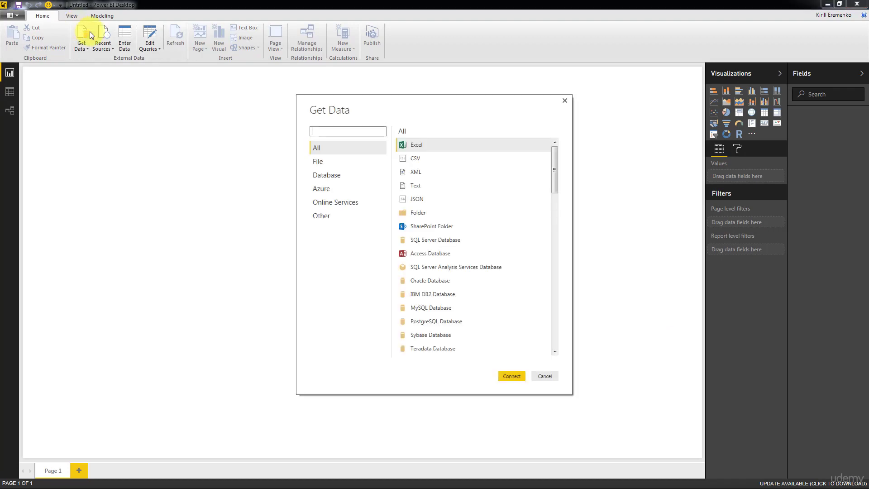
pyautogui.doubleClick(421, 148)
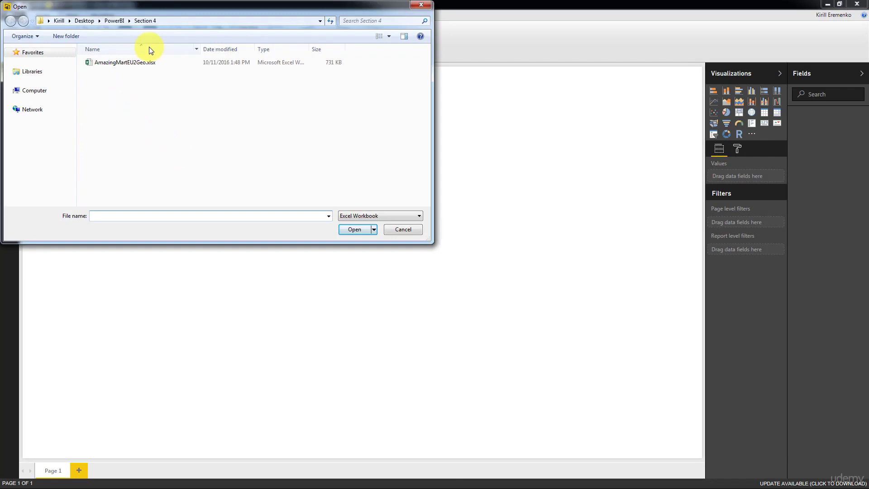
pyautogui.doubleClick(121, 62)
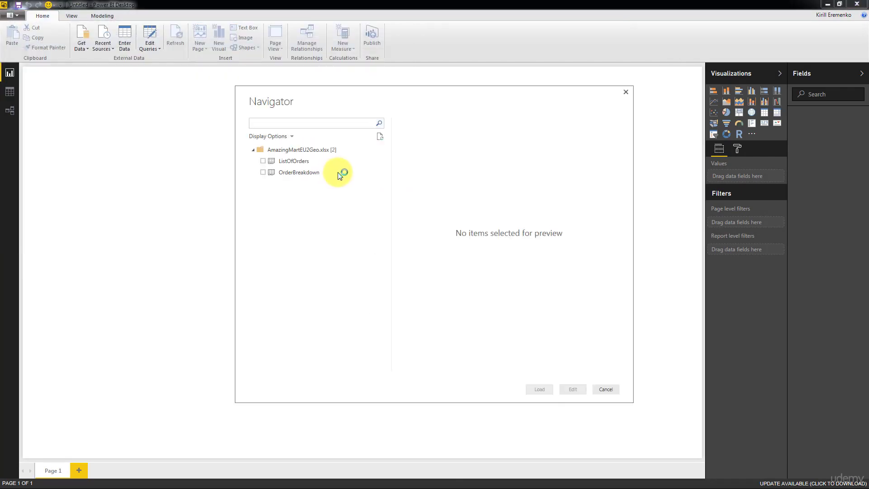
# Step: Preview the workbook's tables, include both ListOfOrders and OrderBreakdown, and load them into the report
pyautogui.click(314, 163)
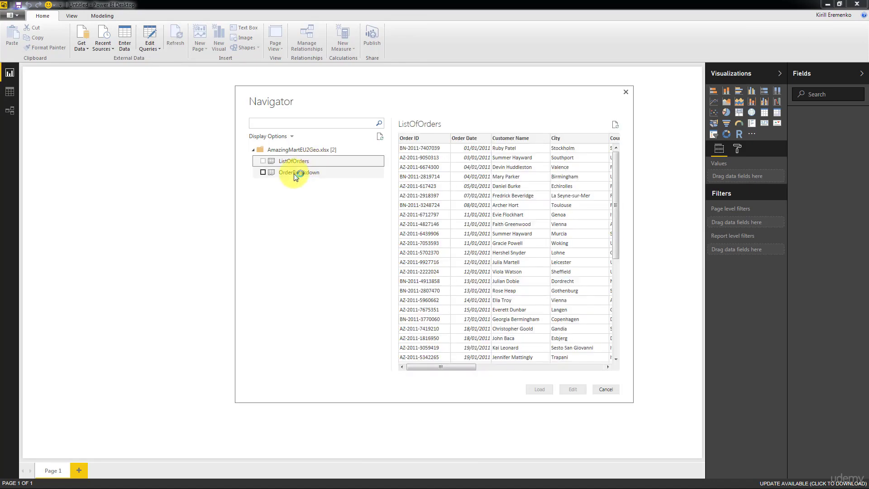
pyautogui.click(310, 172)
pyautogui.click(321, 159)
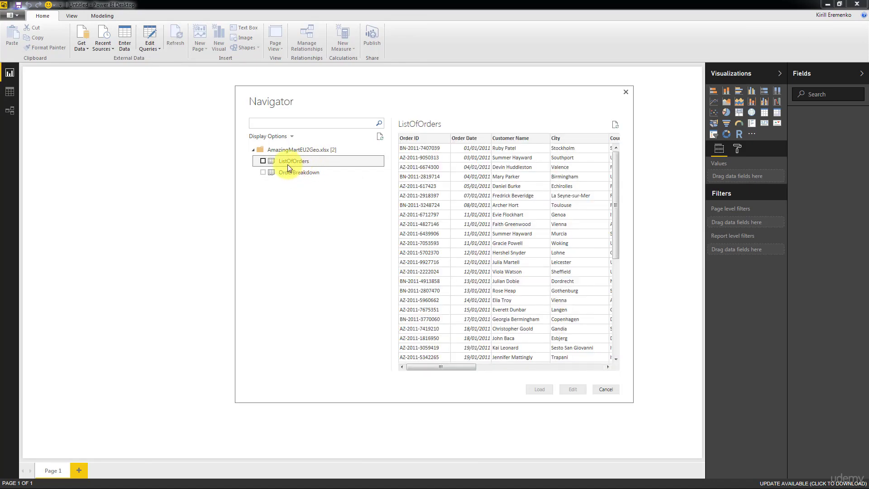
pyautogui.click(297, 172)
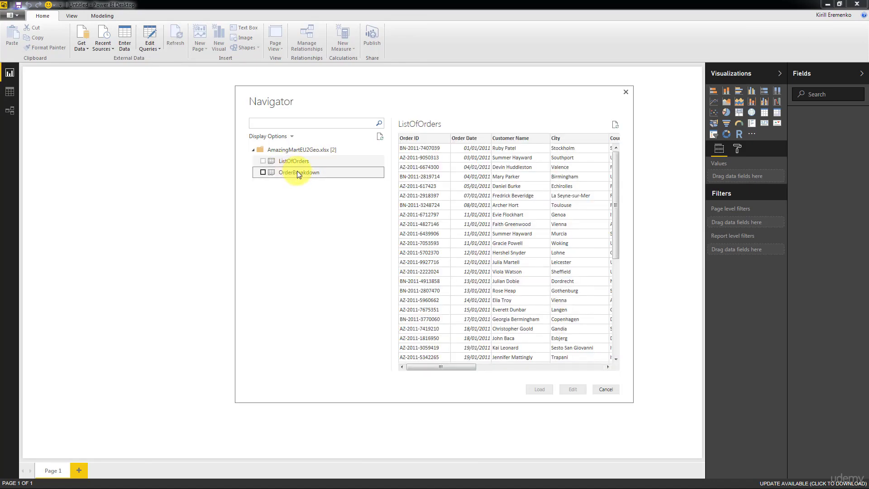
pyautogui.click(263, 161)
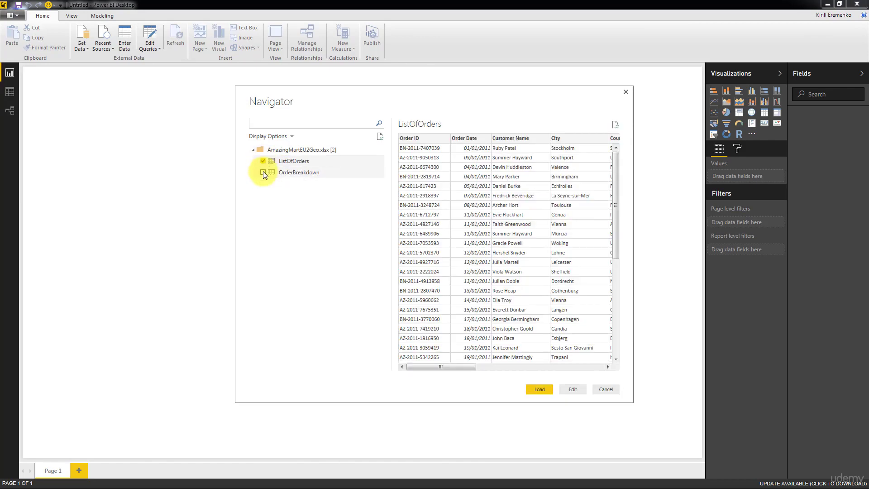
pyautogui.click(262, 172)
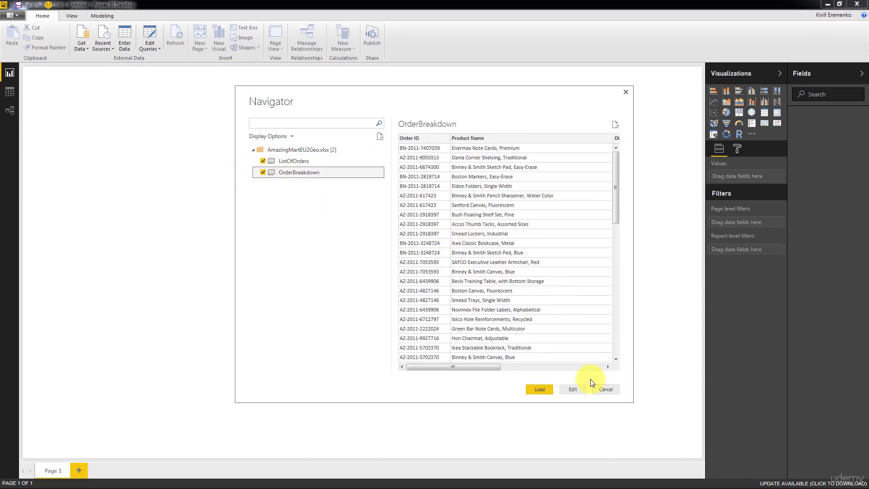
pyautogui.click(539, 392)
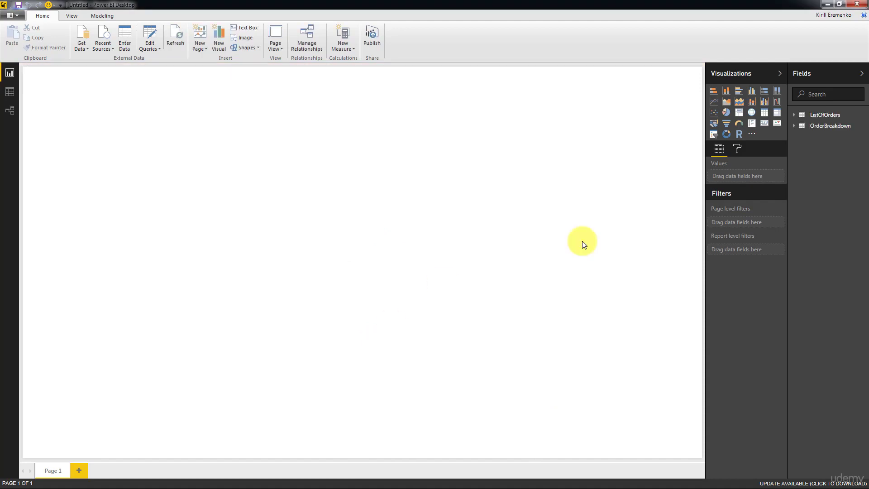
# Step: Examine the field lists of ListOfOrders and OrderBreakdown, and look through the data rows of both tables
pyautogui.click(823, 116)
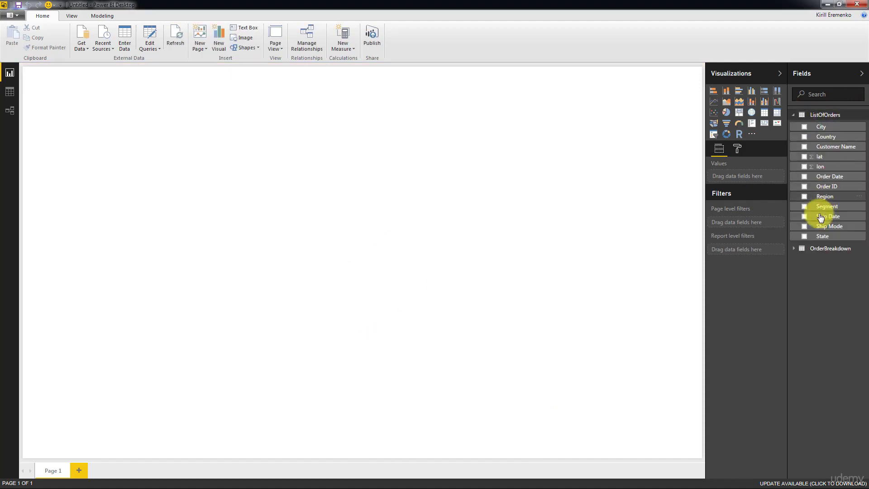
pyautogui.click(797, 247)
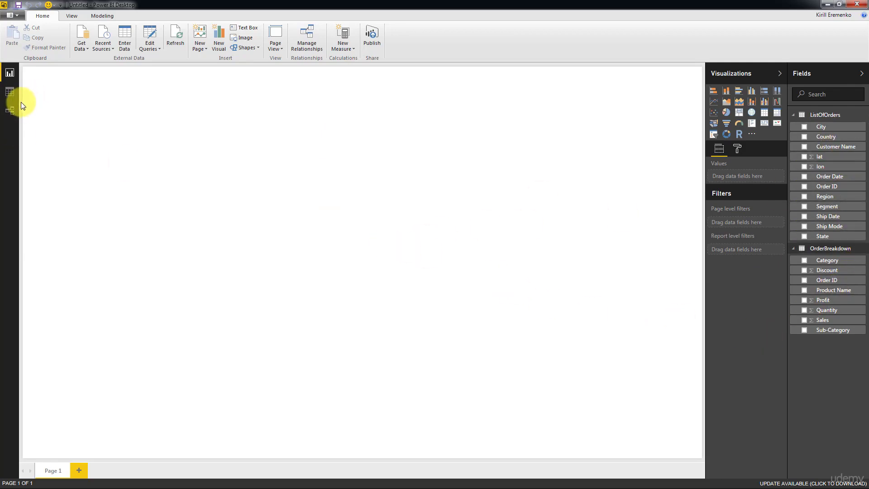
pyautogui.click(9, 93)
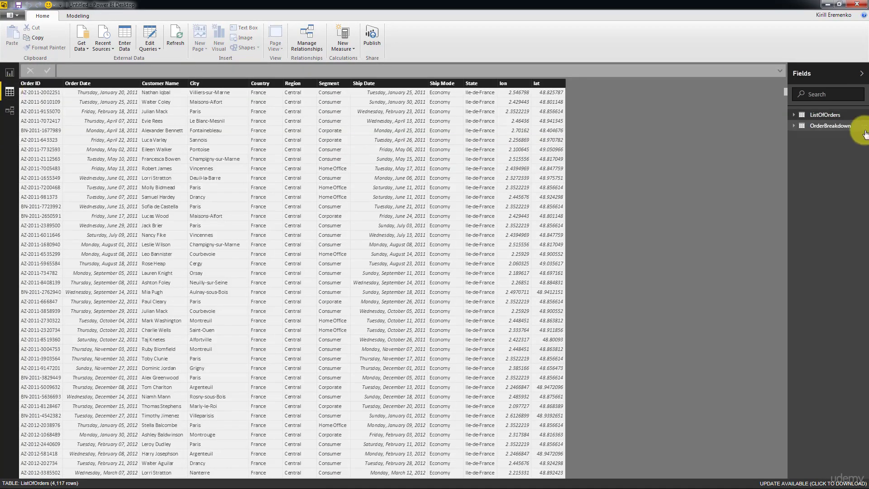
pyautogui.click(840, 125)
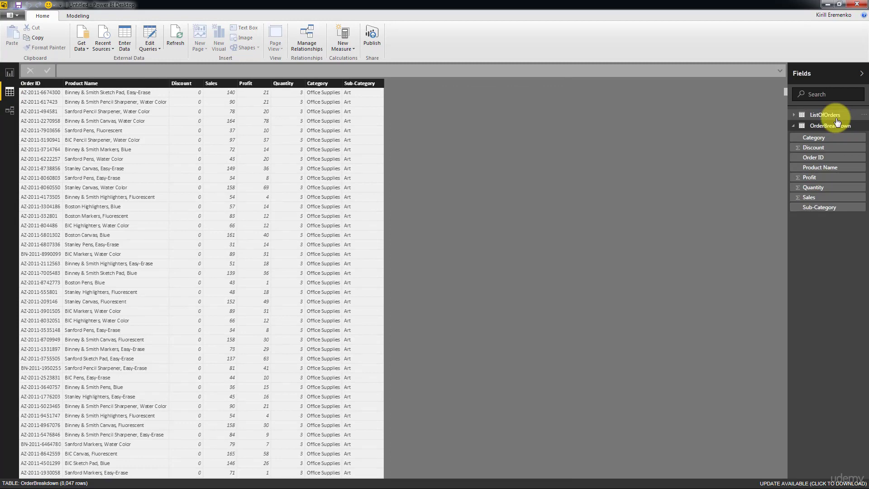
pyautogui.click(831, 116)
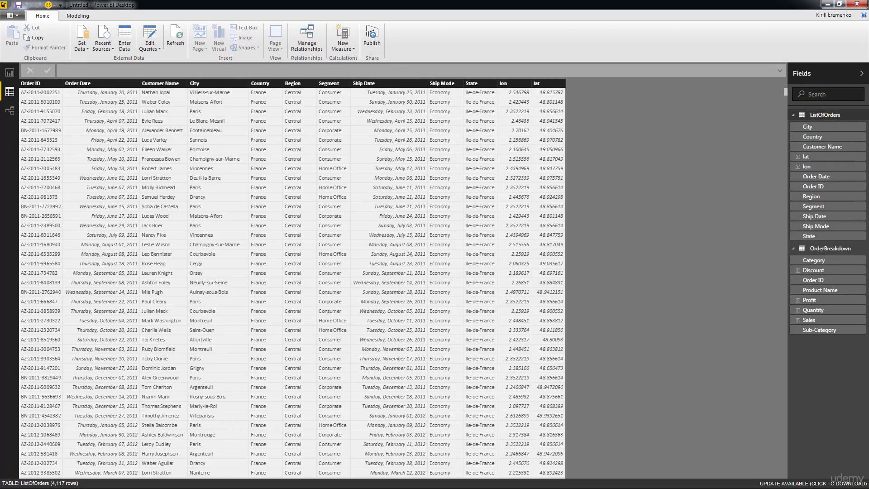
# Step: In the relationship diagram, enlarge the ListOfOrders and OrderBreakdown boxes to show all their fields and space them apart
pyautogui.click(10, 111)
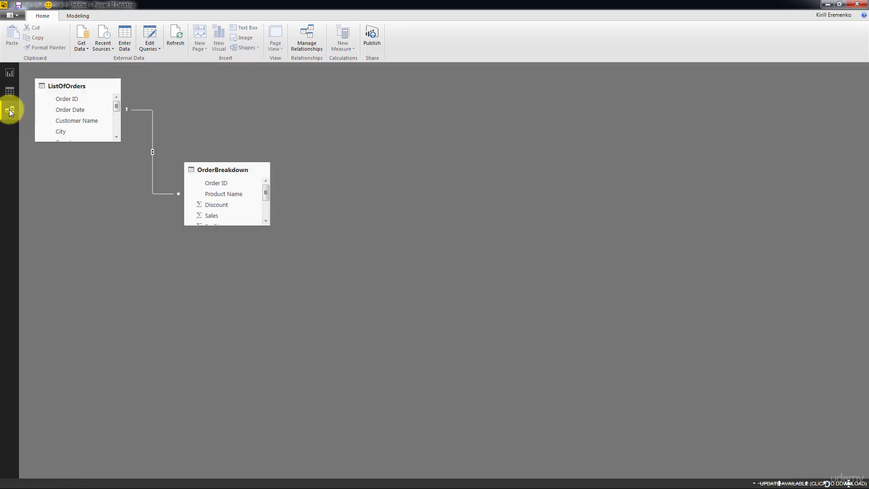
pyautogui.moveTo(168, 298); pyautogui.dragTo(151, 291)
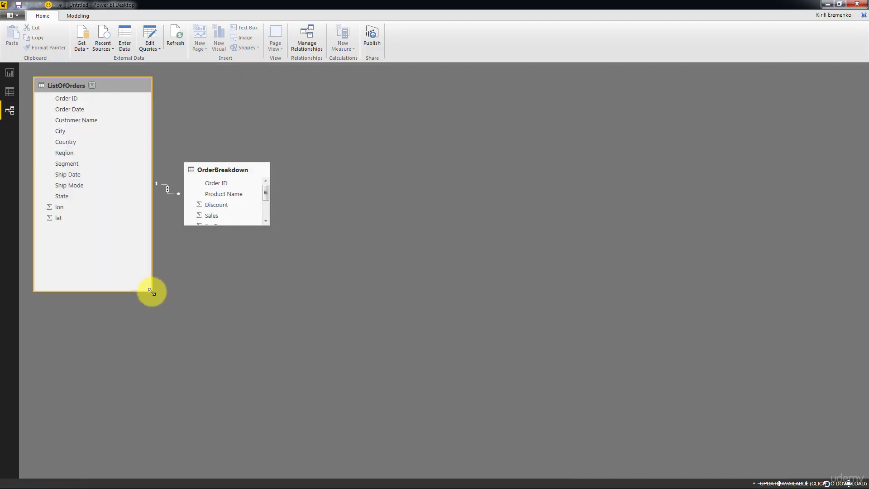
pyautogui.moveTo(269, 225); pyautogui.dragTo(353, 330)
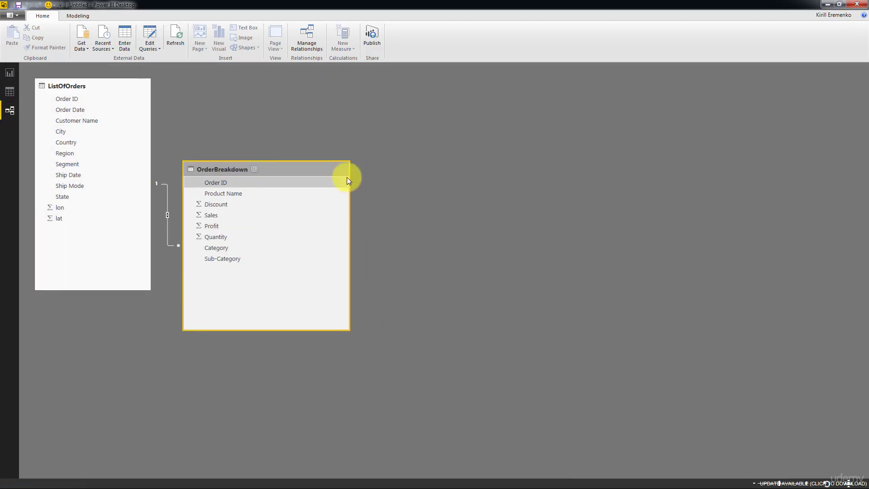
pyautogui.moveTo(301, 167); pyautogui.dragTo(332, 130)
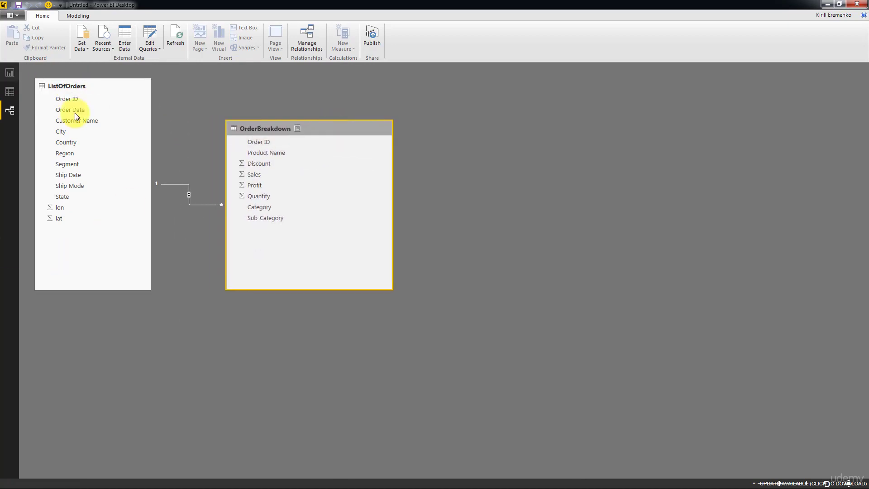
# Step: Review the settings of the relationship linking ListOfOrders and OrderBreakdown, leaving without changes
pyautogui.doubleClick(191, 198)
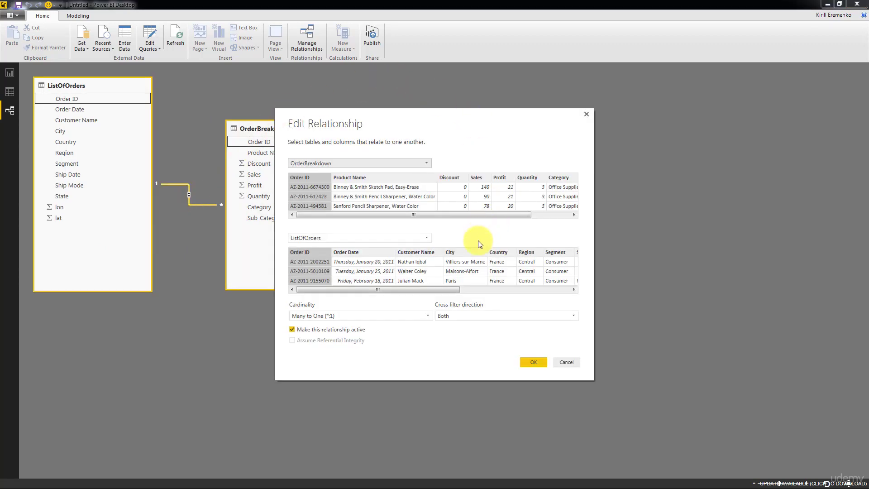
pyautogui.moveTo(473, 215); pyautogui.dragTo(420, 243)
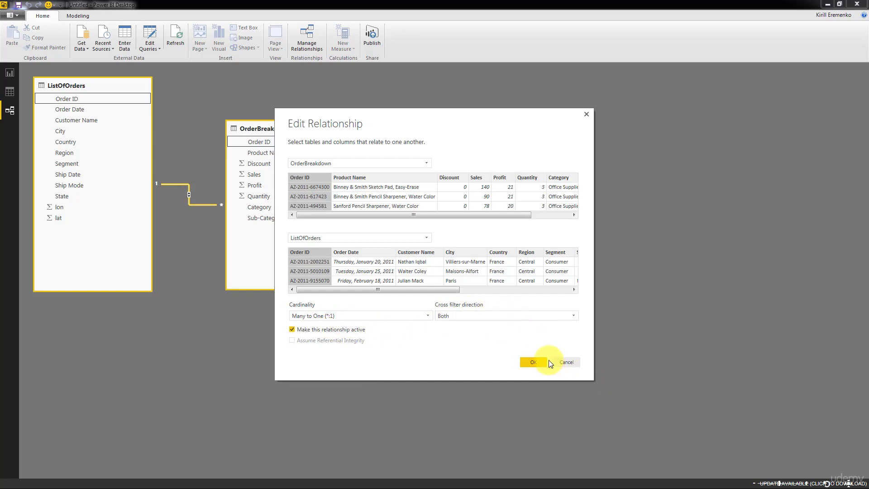
pyautogui.click(572, 363)
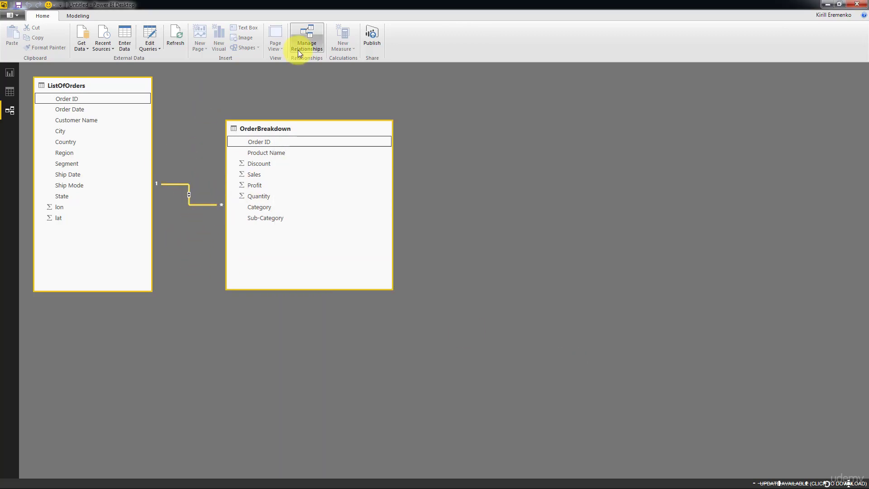
# Step: Examine the model's list of relationships beside the diagram and run Autodetect to search for additional ones
pyautogui.click(294, 37)
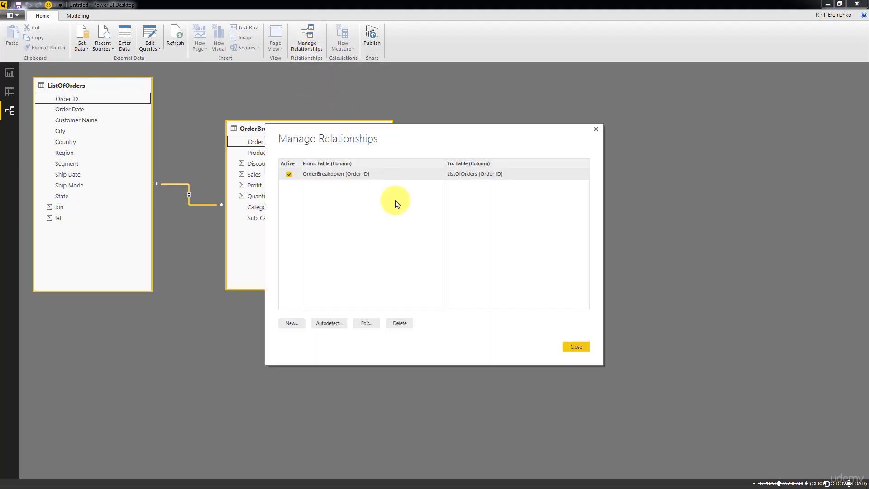
pyautogui.moveTo(402, 145); pyautogui.dragTo(547, 148)
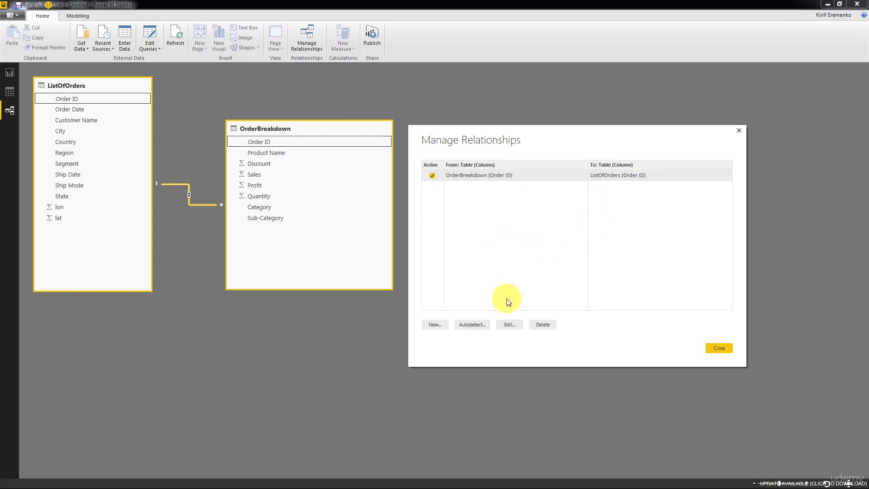
pyautogui.click(466, 325)
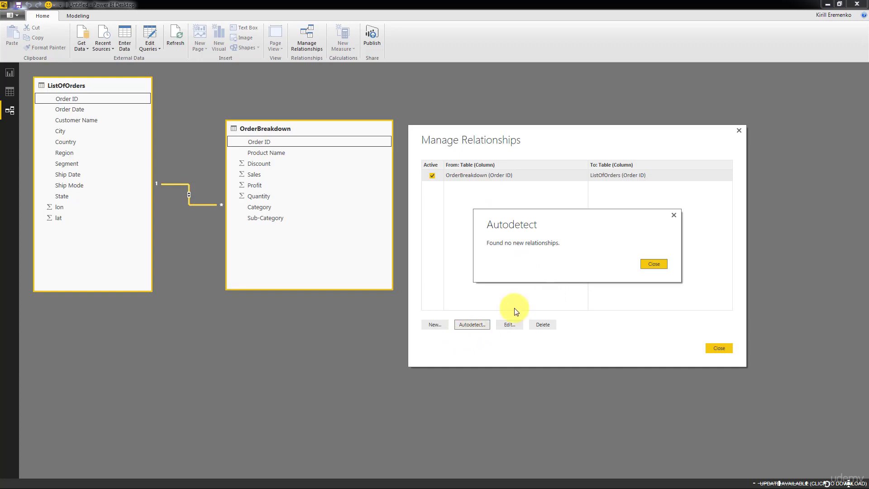
pyautogui.click(663, 266)
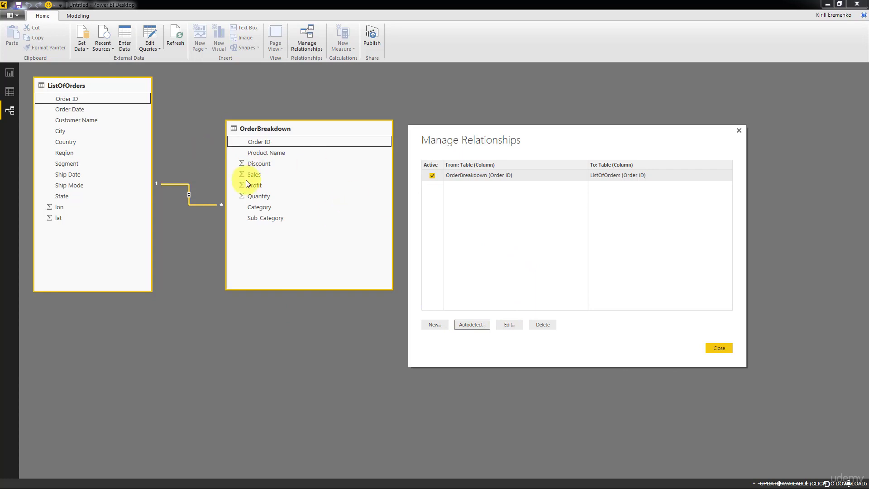
# Step: Try to create a new relationship between ListOfOrders and OrderBreakdown, matching them on the Order ID column
pyautogui.click(438, 327)
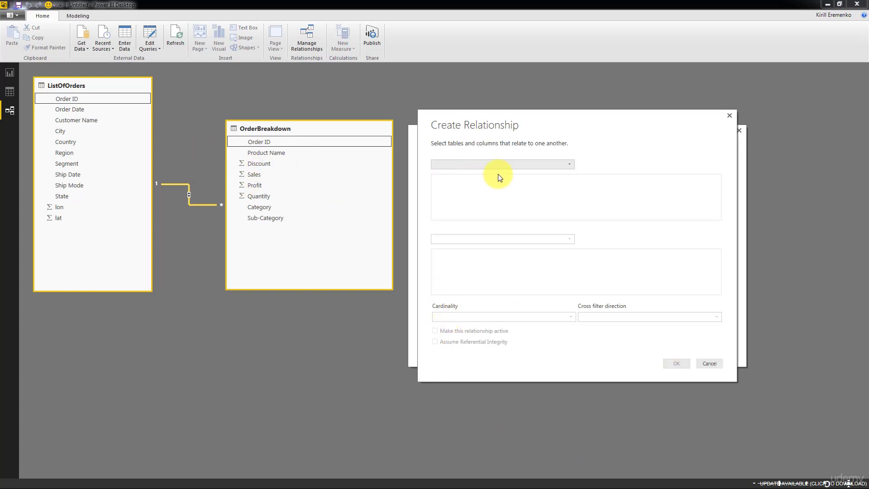
pyautogui.click(510, 165)
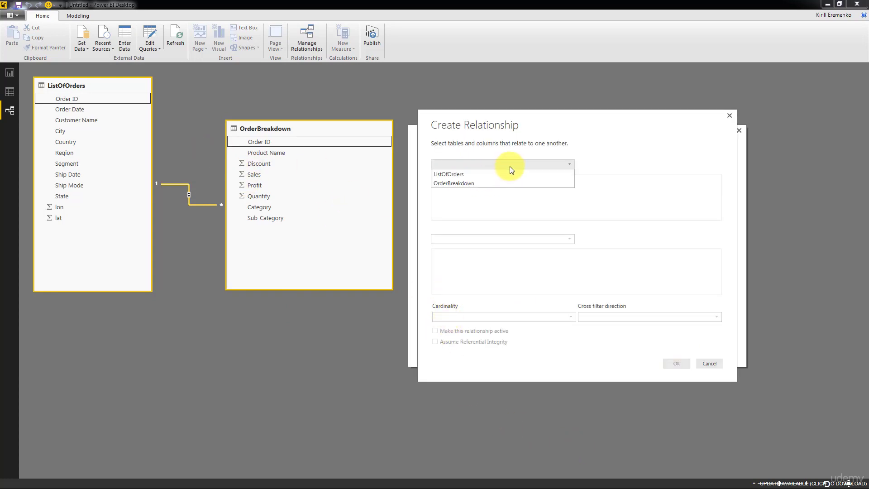
pyautogui.click(471, 173)
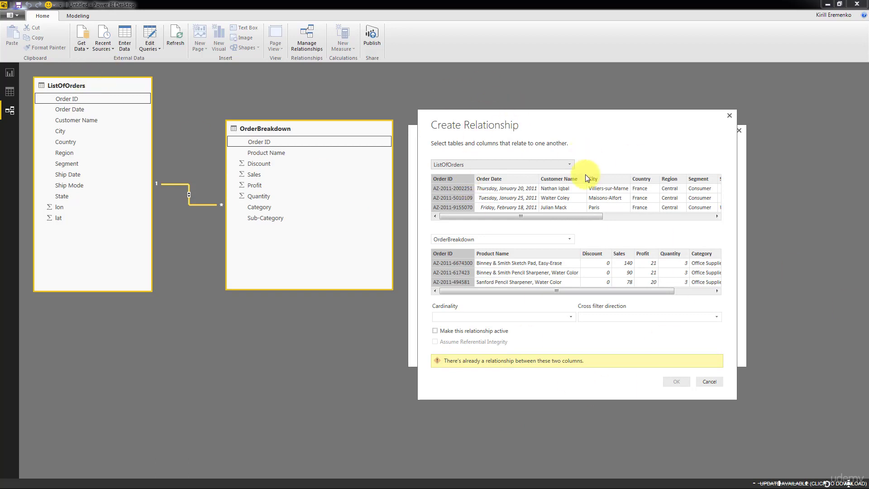
pyautogui.click(479, 177)
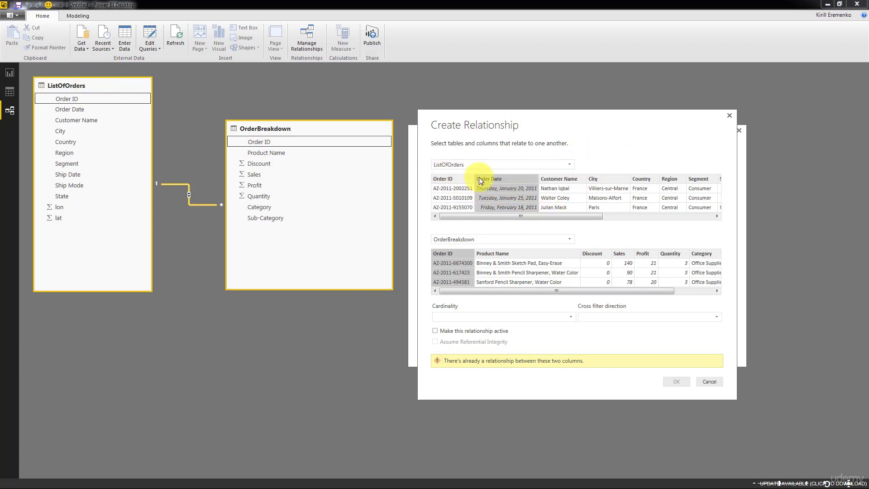
pyautogui.click(459, 182)
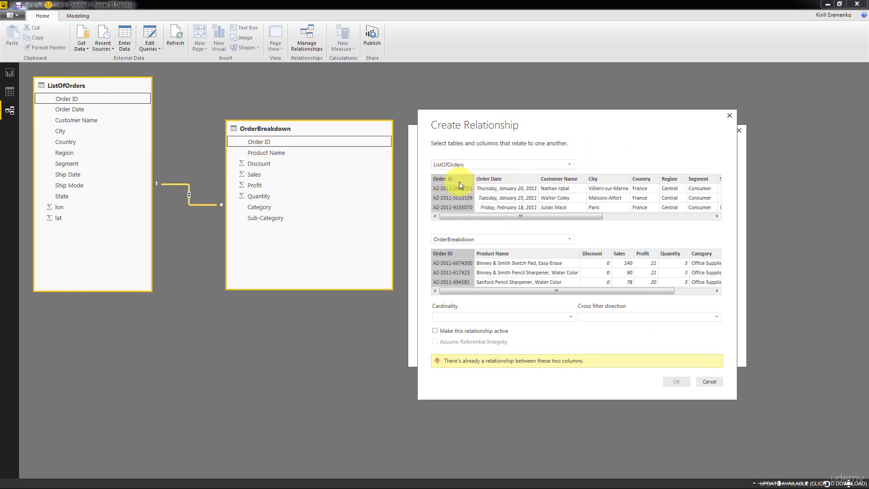
pyautogui.click(488, 254)
pyautogui.click(464, 254)
# Step: Look through the cardinality and cross filter direction options of the new relationship, then discard it
pyautogui.click(501, 315)
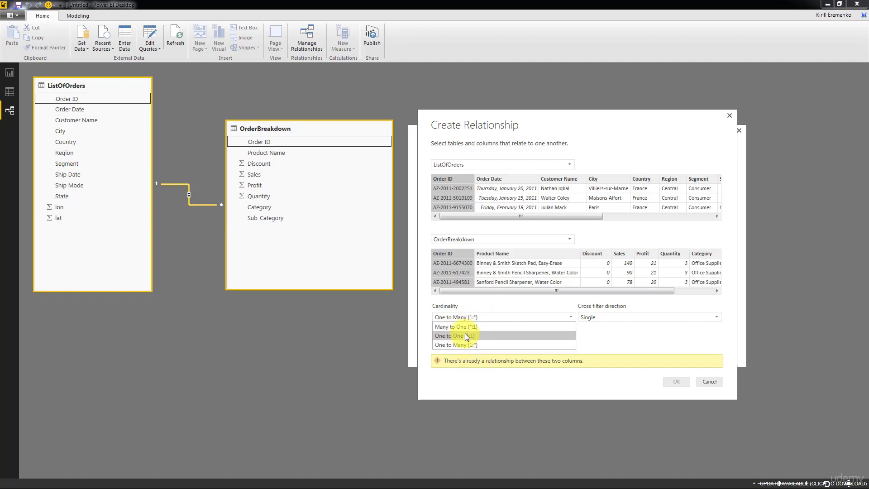
pyautogui.click(618, 318)
pyautogui.click(550, 316)
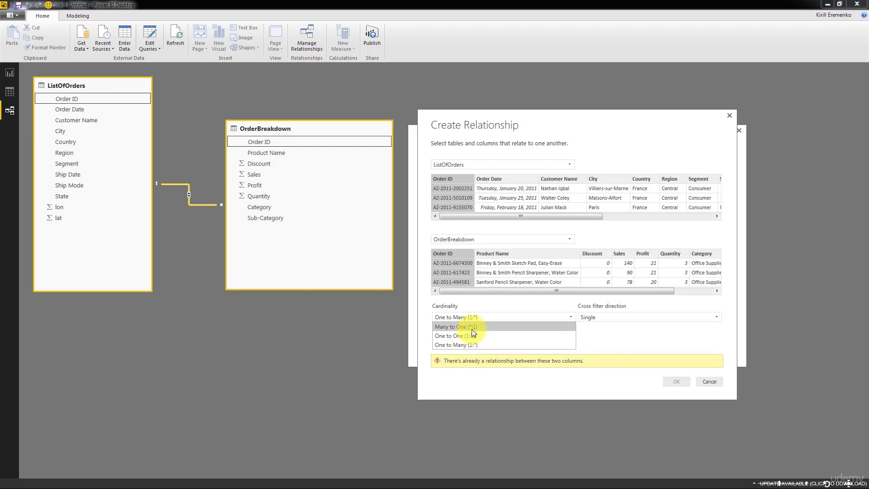
pyautogui.click(635, 341)
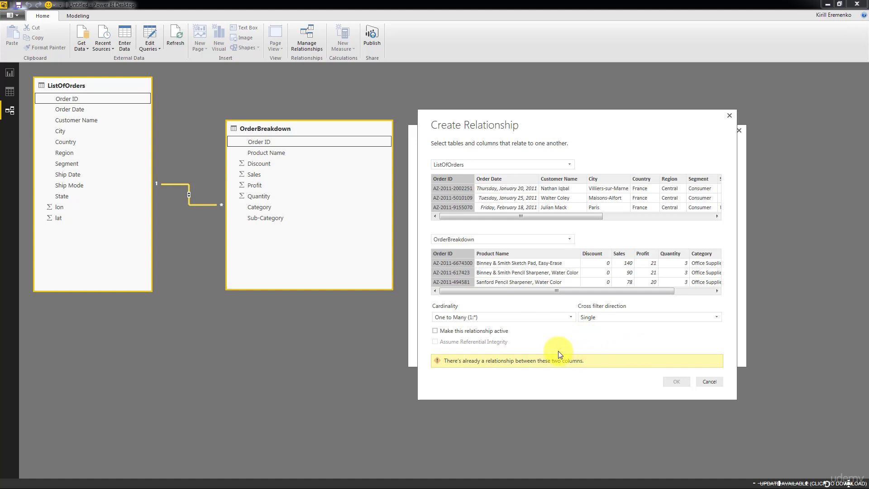
pyautogui.click(709, 381)
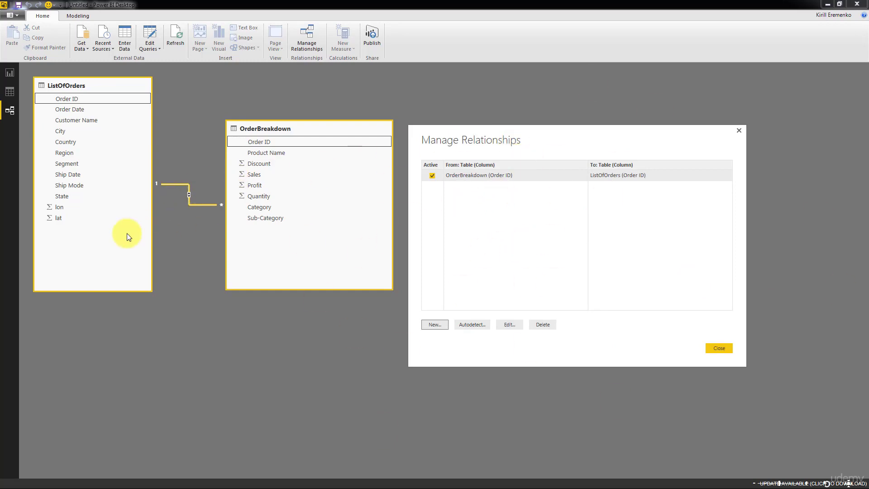
# Step: Leave the relationship manager, recheck the settings of the link between OrderBreakdown and ListOfOrders, and return to the report page
pyautogui.click(718, 348)
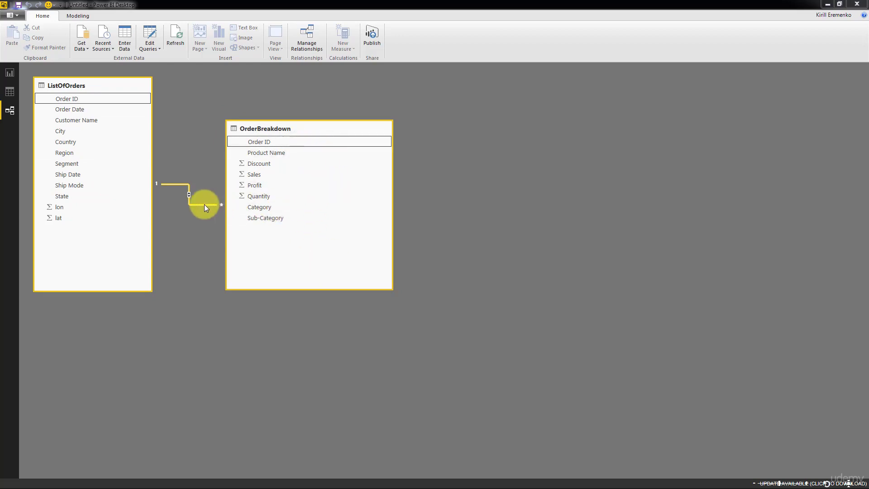
pyautogui.doubleClick(176, 188)
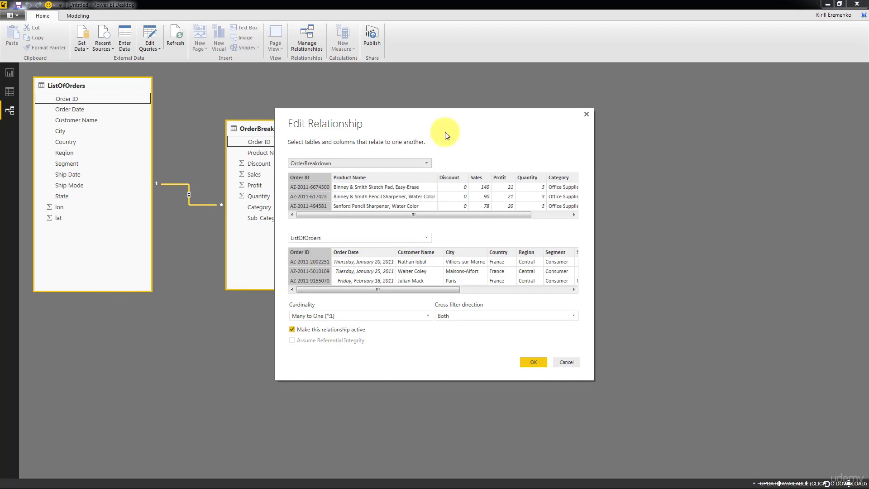
pyautogui.moveTo(452, 121); pyautogui.dragTo(586, 150)
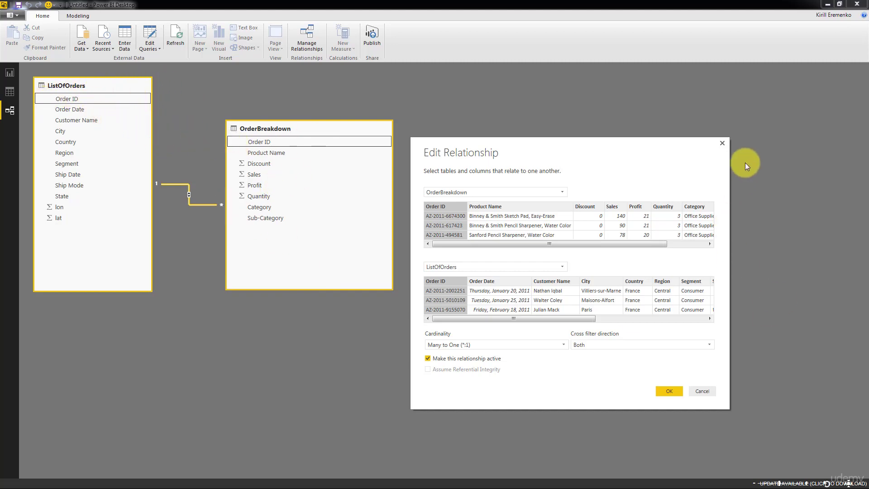
pyautogui.click(722, 144)
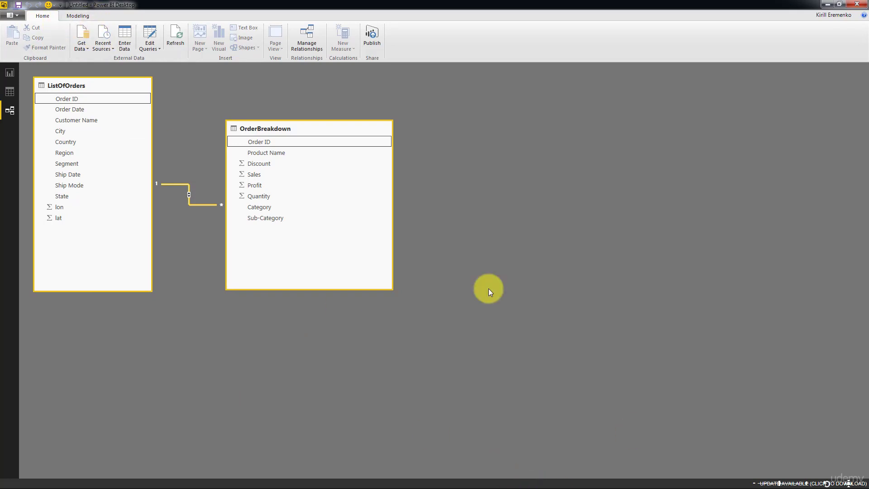
pyautogui.click(12, 68)
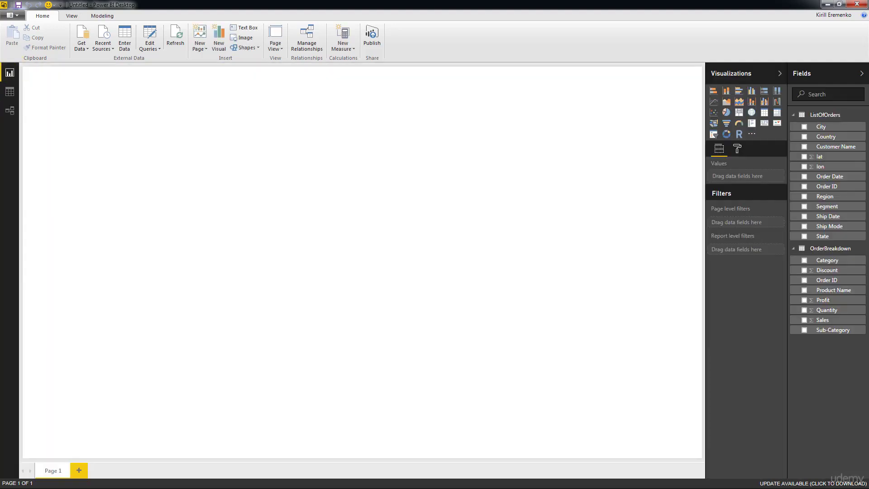